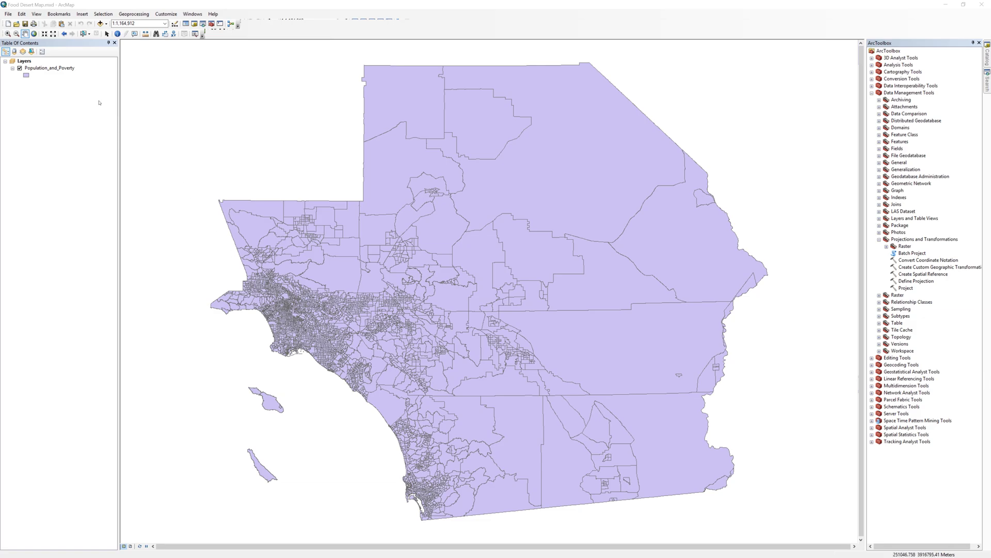
Step: Open the Population_and_Poverty attribute table and start the Add Field dialog
{"action": "right_click", "coordinate": [49, 68]}
{"action": "left_click", "coordinate": [93, 93]}
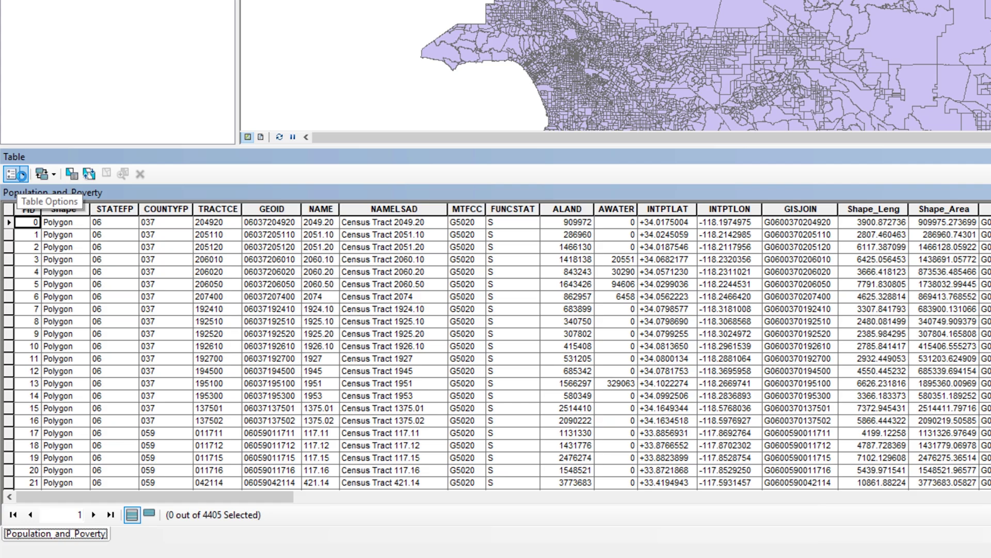
{"action": "left_click", "coordinate": [16, 174]}
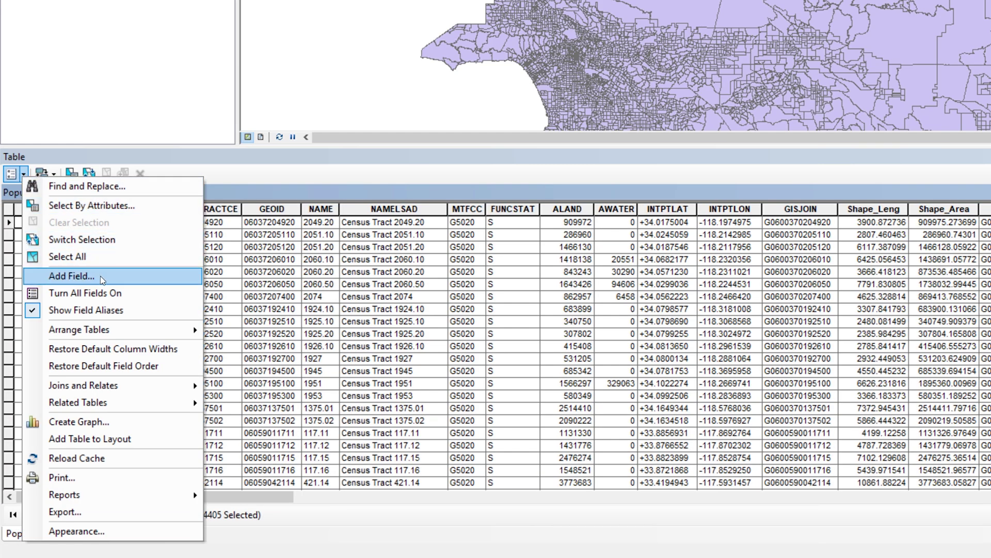
{"action": "left_click", "coordinate": [71, 276]}
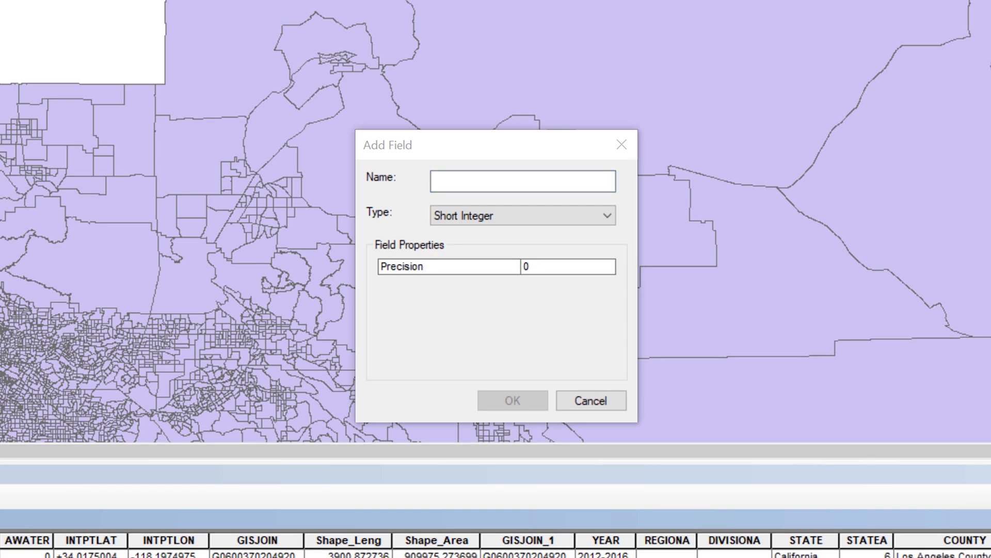
Step: Create a field named Pct_Pov with type Double
{"action": "left_click", "coordinate": [480, 181]}
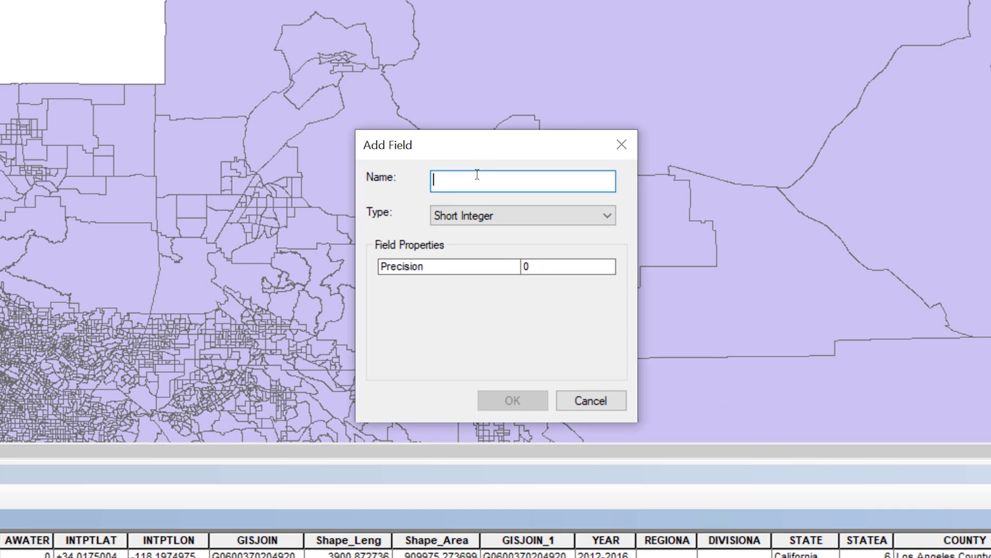
{"action": "type", "text": "Pct_"}
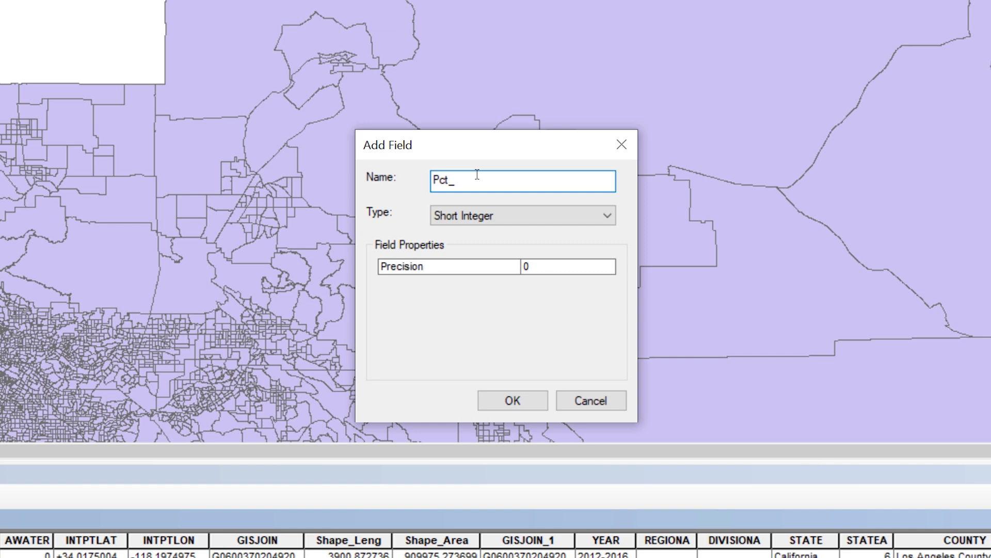
{"action": "type", "text": "Pov"}
{"action": "left_click", "coordinate": [524, 216]}
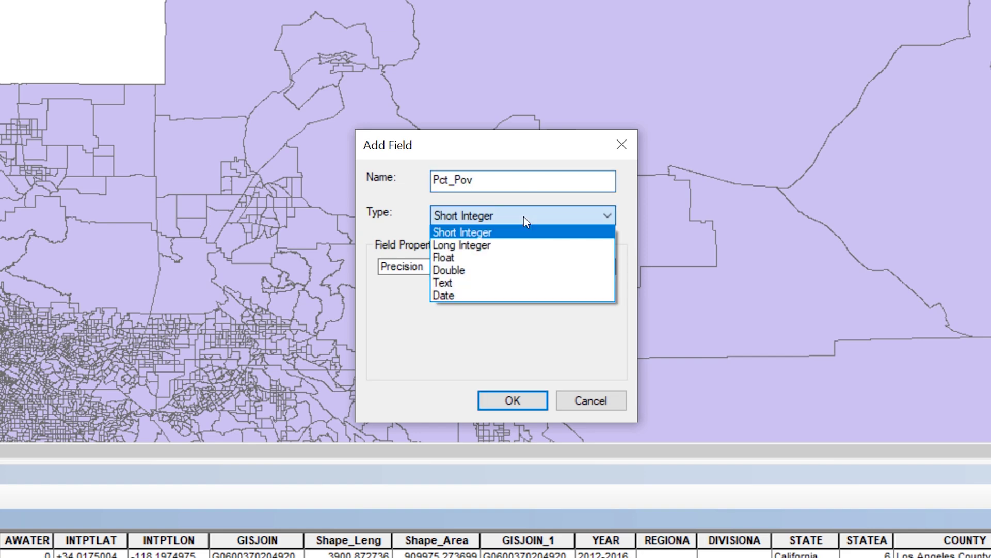
{"action": "left_click", "coordinate": [480, 270]}
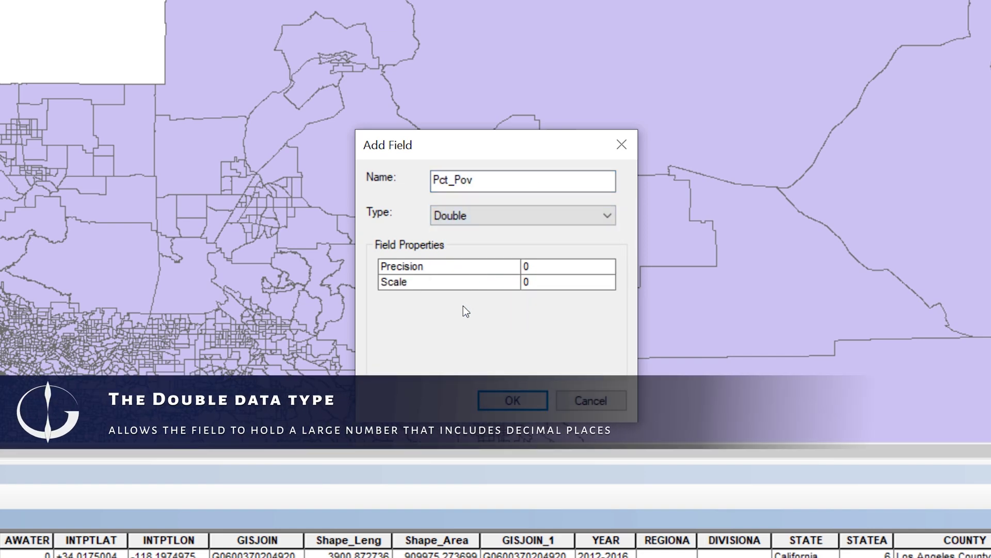
{"action": "left_click", "coordinate": [512, 400]}
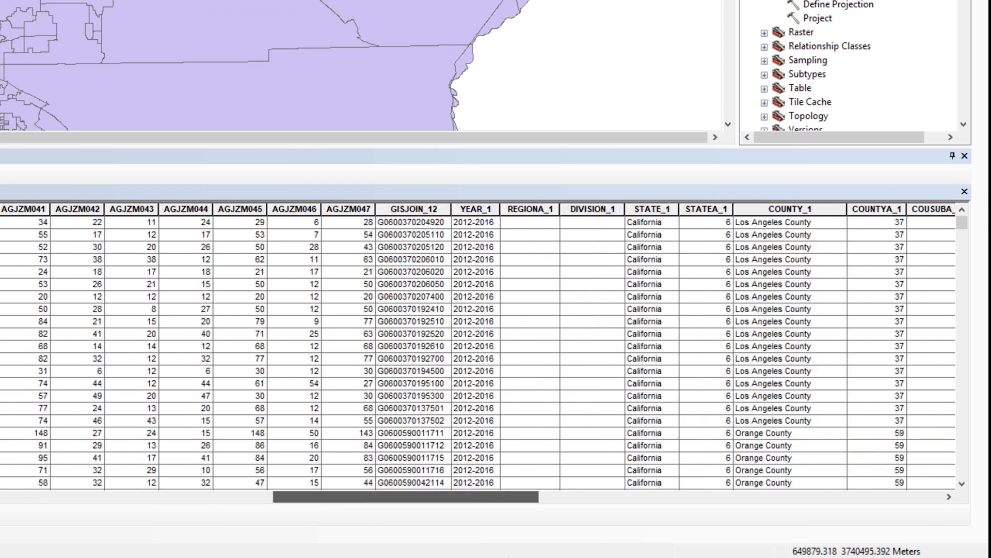
{"action": "left_click_drag", "start_coordinate": [405, 497], "coordinate": [809, 497]}
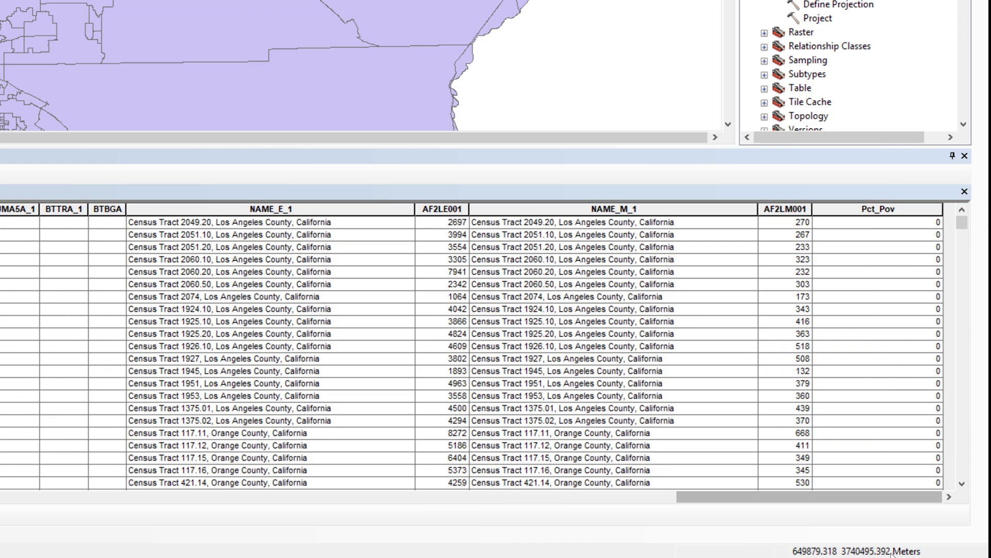
Step: Bring up the context menu for the zero-filled Pct_Pov column header
{"action": "right_click", "coordinate": [894, 210]}
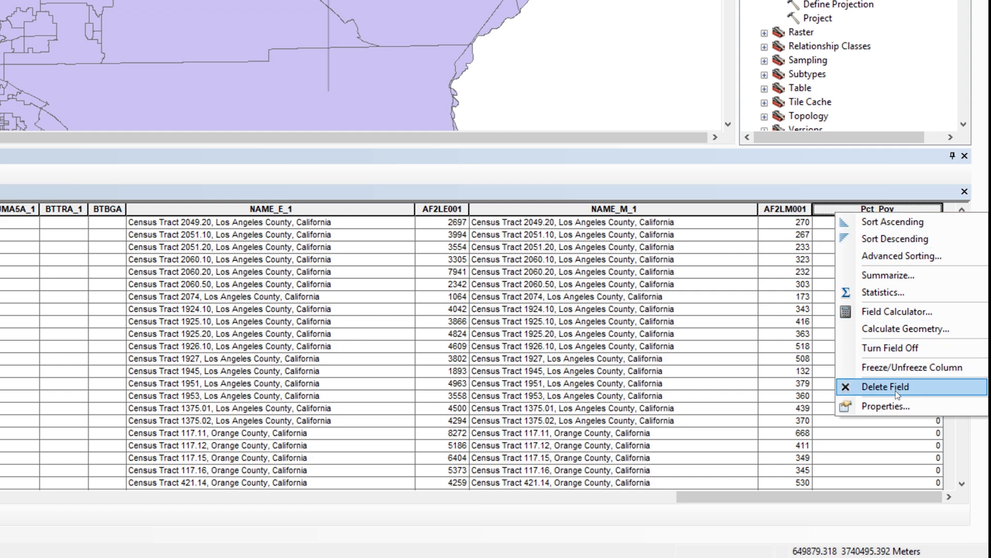
Step: Open Pct_Pov's field properties and begin replacing its alias with 'Percent Poverty'
{"action": "left_click", "coordinate": [885, 406]}
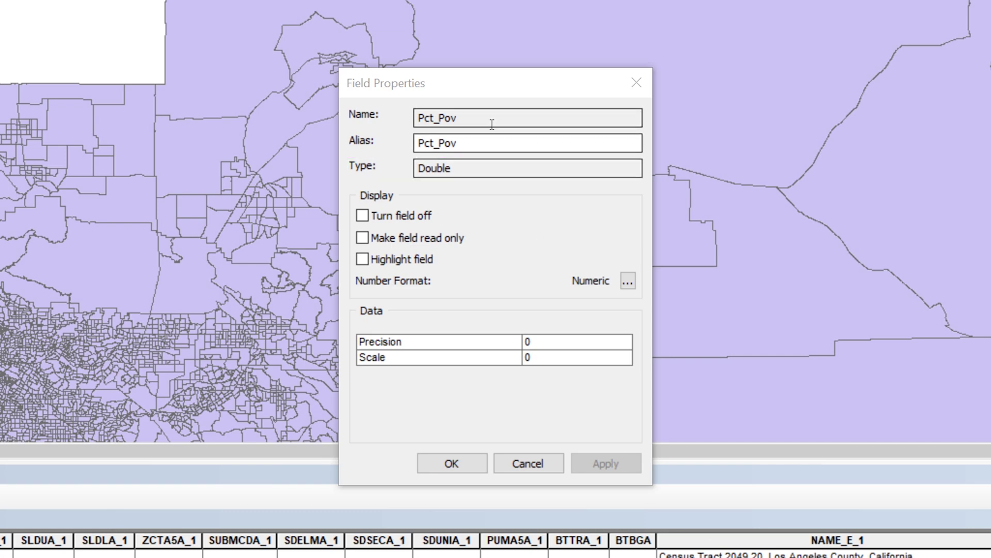
{"action": "double_click", "coordinate": [488, 141]}
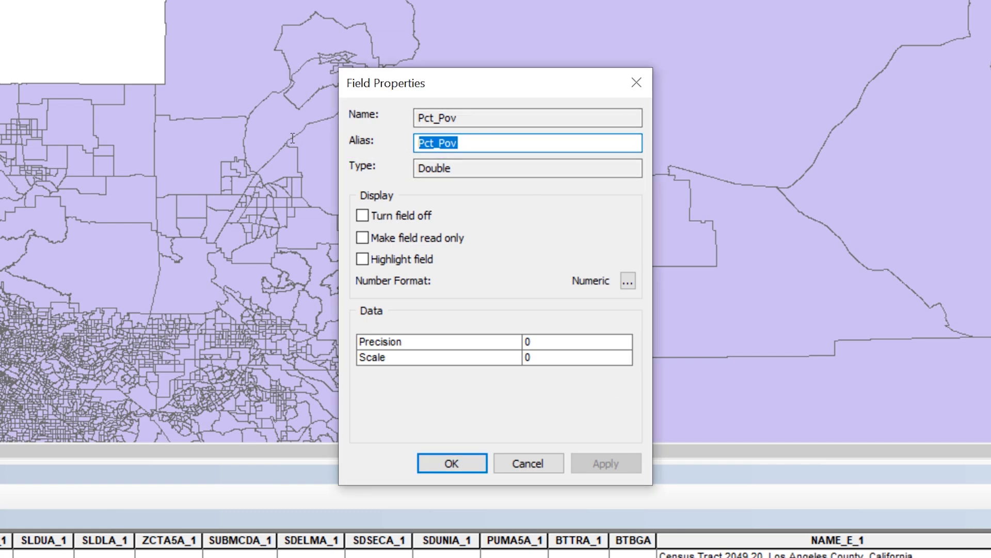
{"action": "type", "text": "Perce"}
{"action": "type", "text": "nt "}
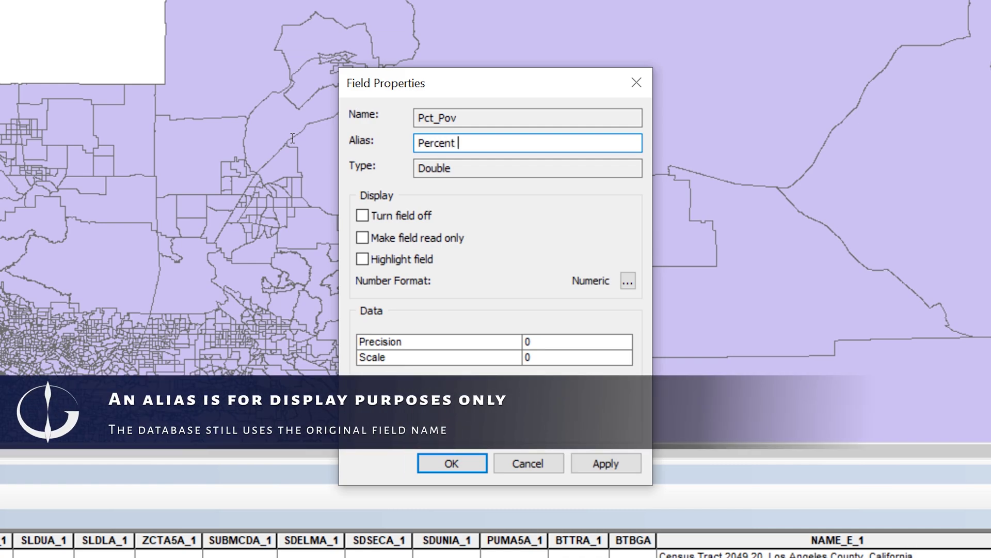
{"action": "type", "text": "Poverty"}
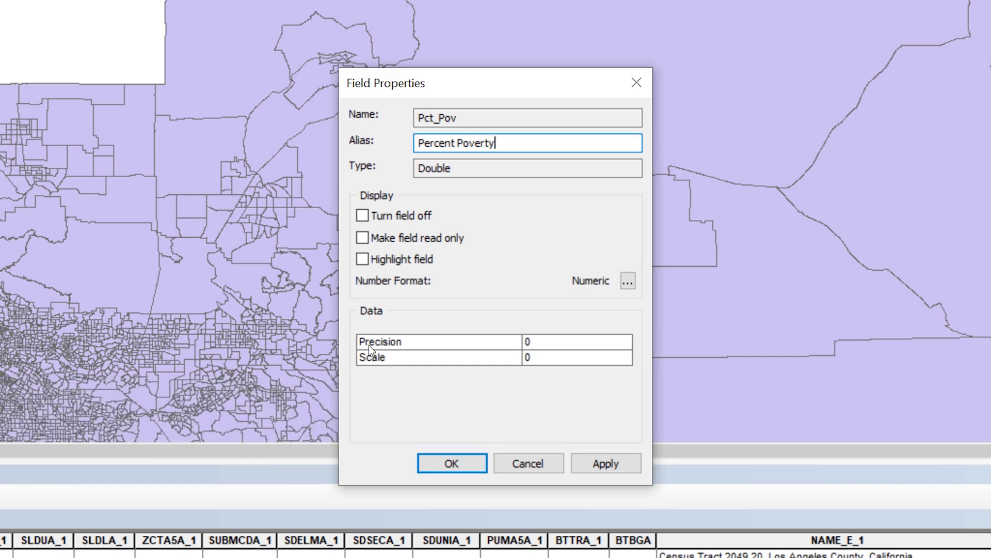
Step: Apply the 'Percent Poverty' alias to the Pct_Pov field
{"action": "left_click", "coordinate": [457, 465]}
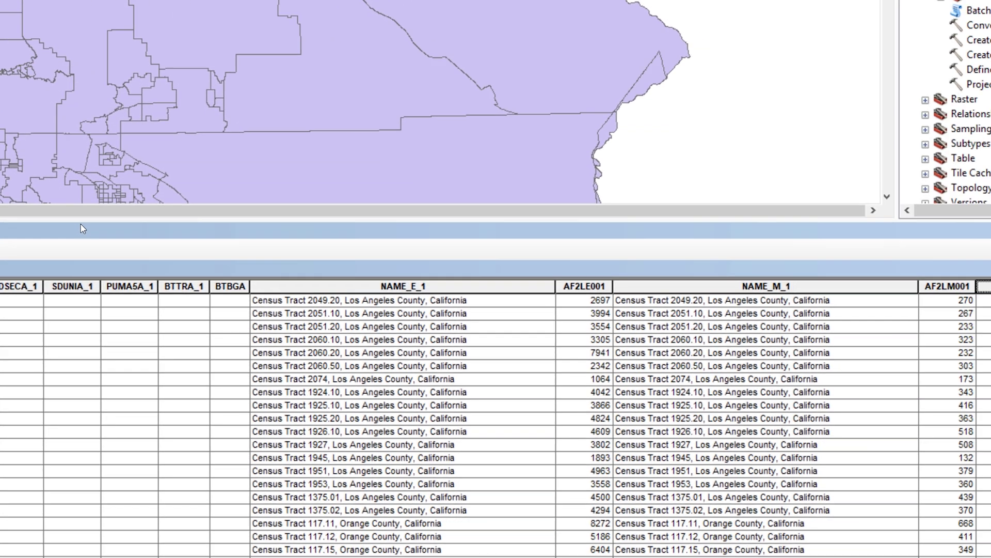